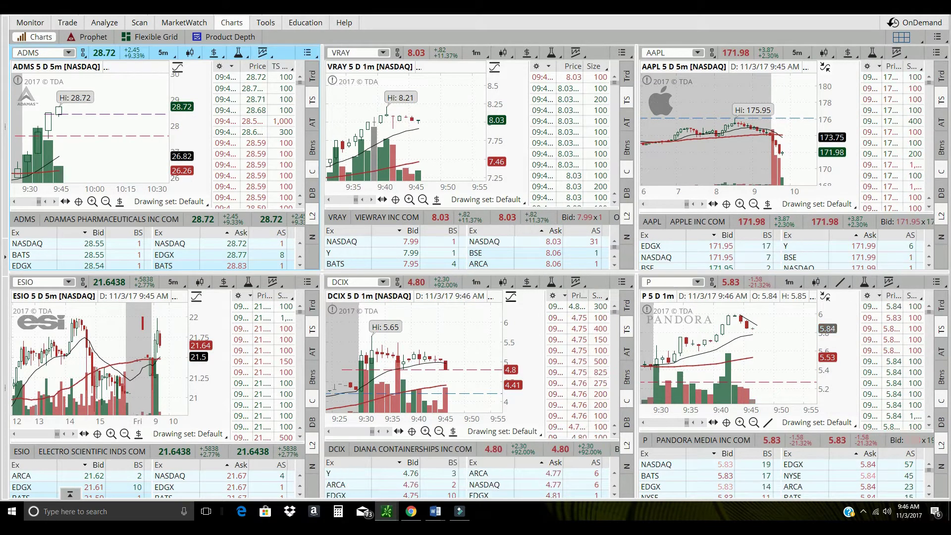
Load CTRL into the former ESIO chart and zoom VRAY out to show the previous session.
left_click(47, 282)
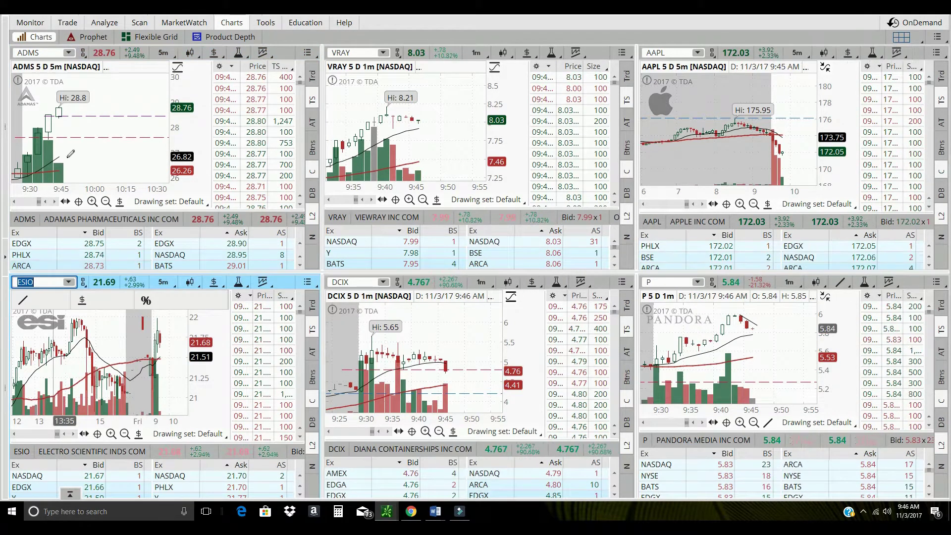
left_click(58, 122)
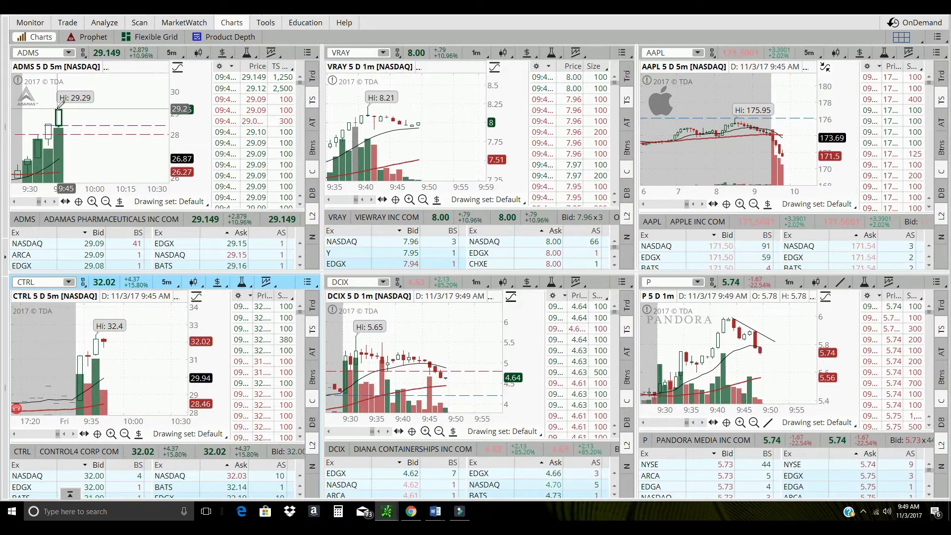
left_click(423, 199)
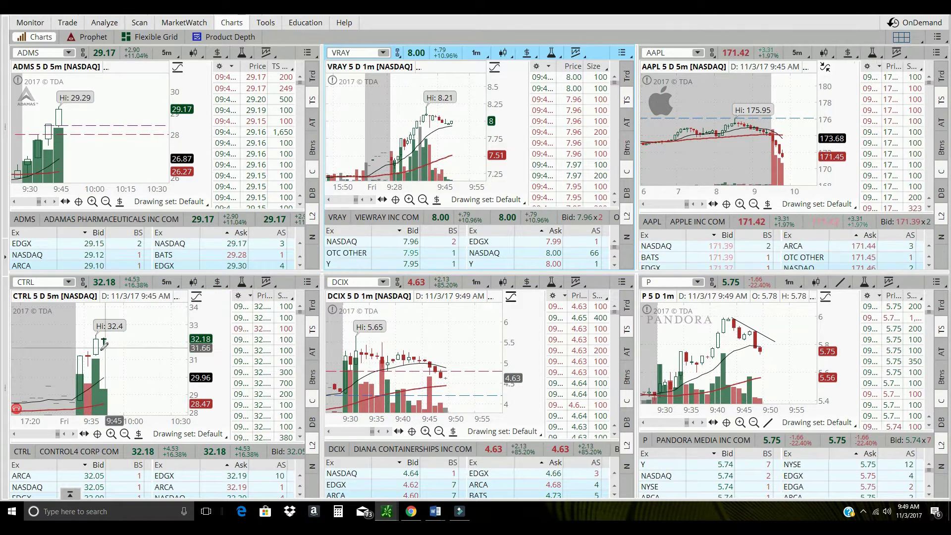
scroll(104, 345, "up", 3)
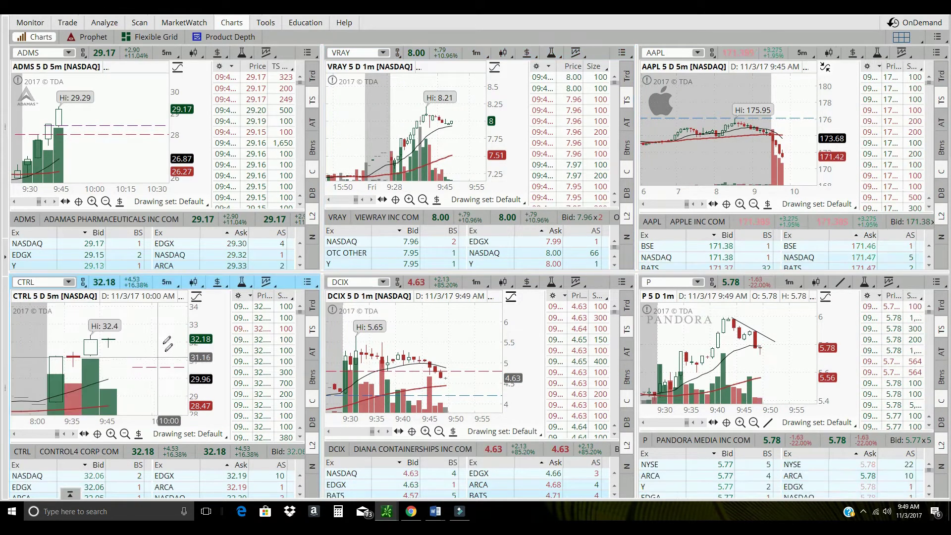
Delete CTRL's dashed line, switch it to 1-minute bars and draw a near-flat trendline at its highs.
right_click(182, 352)
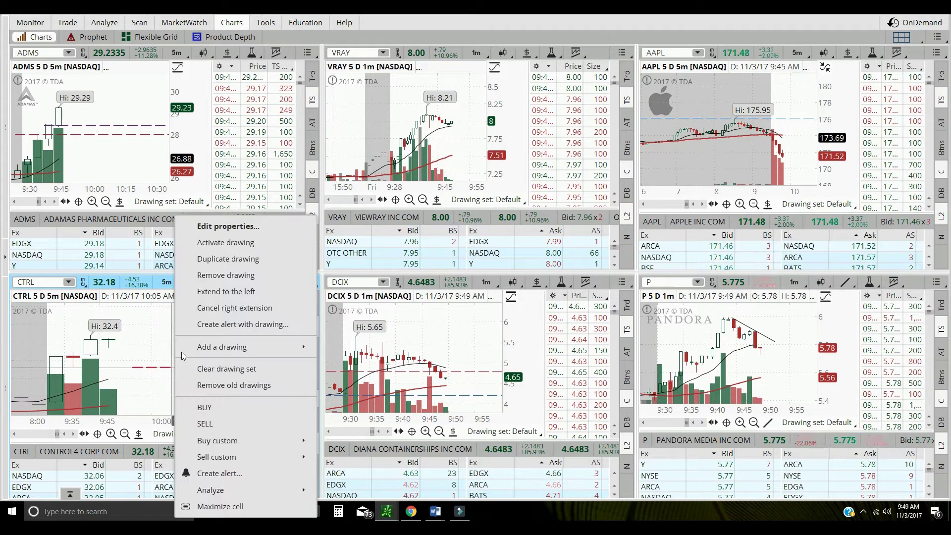
left_click(226, 274)
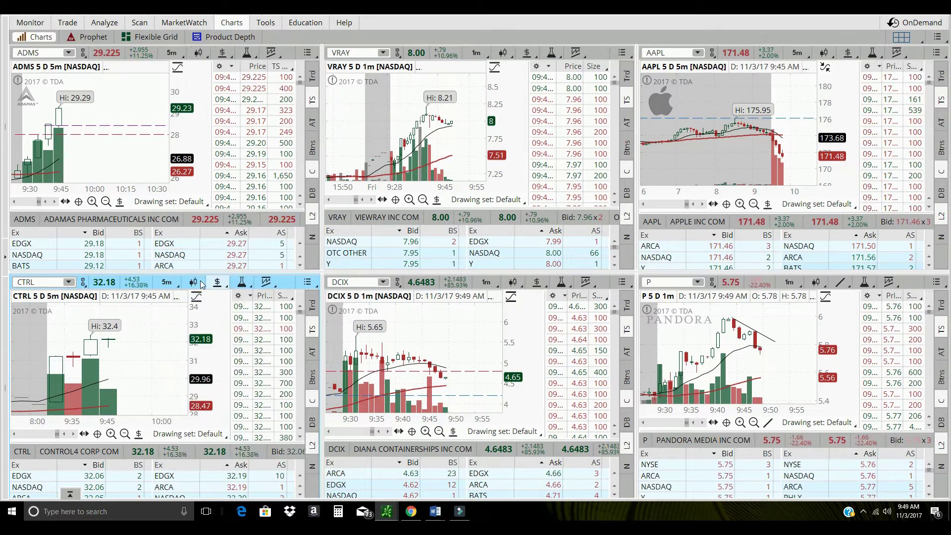
left_click(168, 285)
left_click(106, 57)
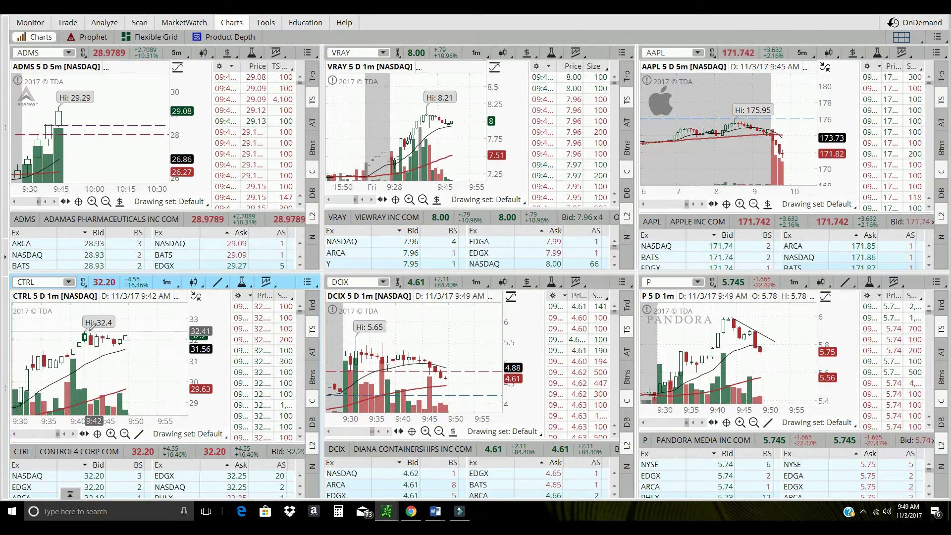
left_click_drag(85, 331, 138, 339)
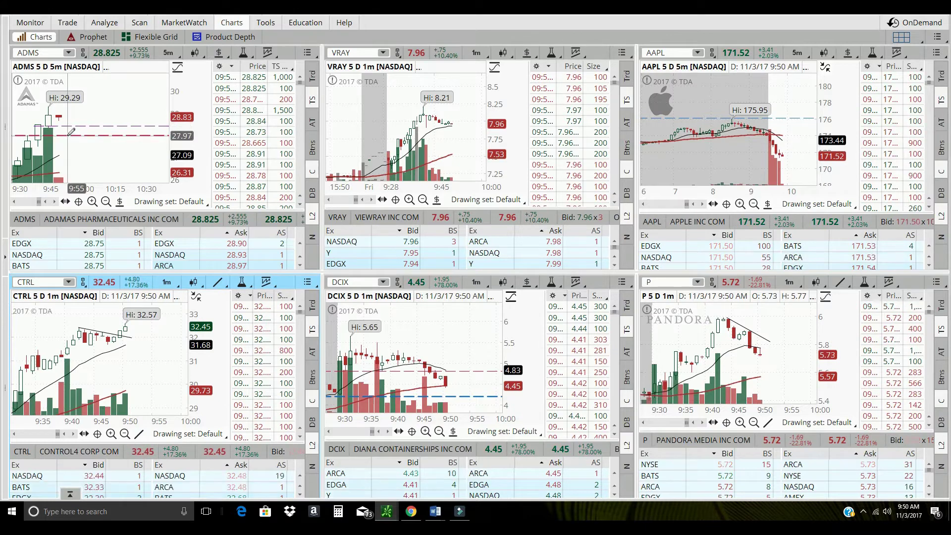
right_click(70, 128)
Dismiss the ADMS chart's context menu without choosing anything.
key("Escape")
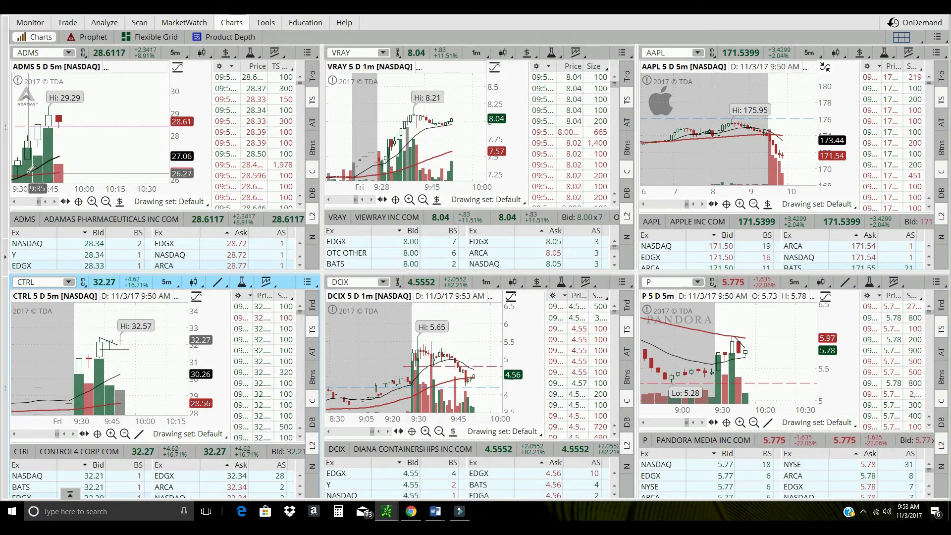
Zoom the ADMS chart out to the prior session, then back into today's session.
left_click_drag(91, 187, 102, 188)
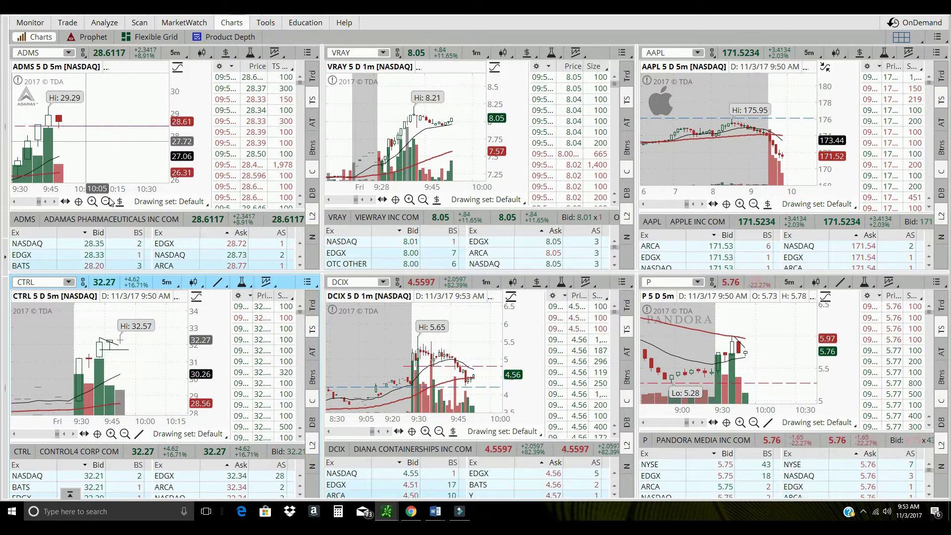
left_click(105, 201)
left_click(92, 201)
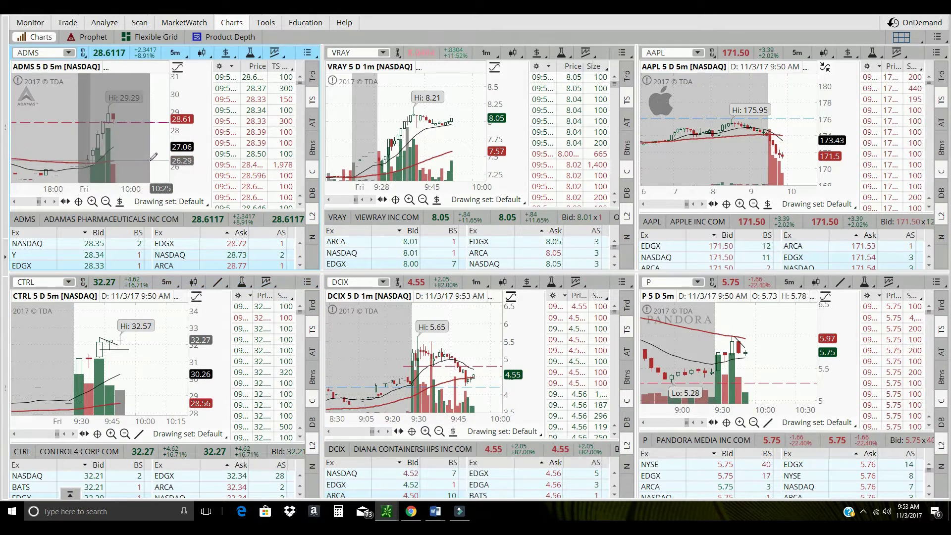
left_click(120, 201)
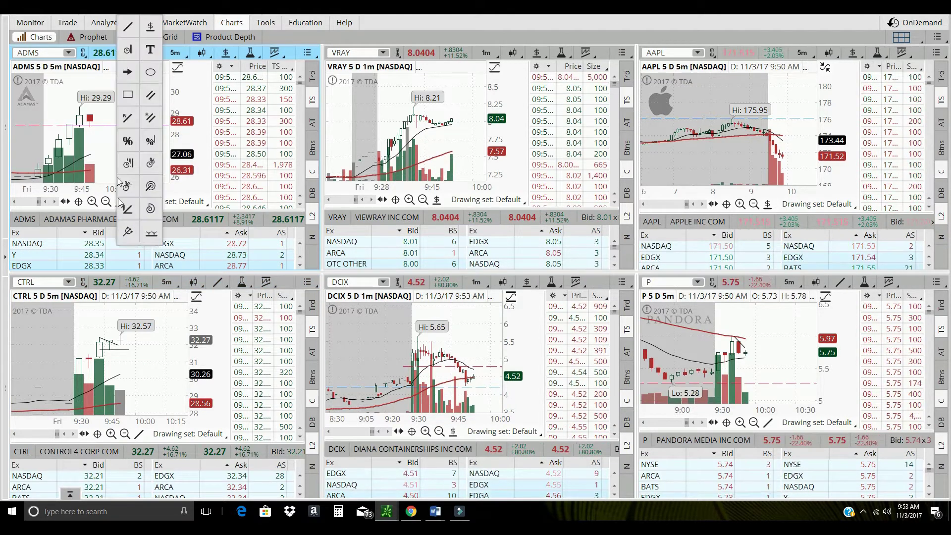
Close the scan list, clear the ADMS measurement and put VRAY on 5-minute bars.
left_click(139, 22)
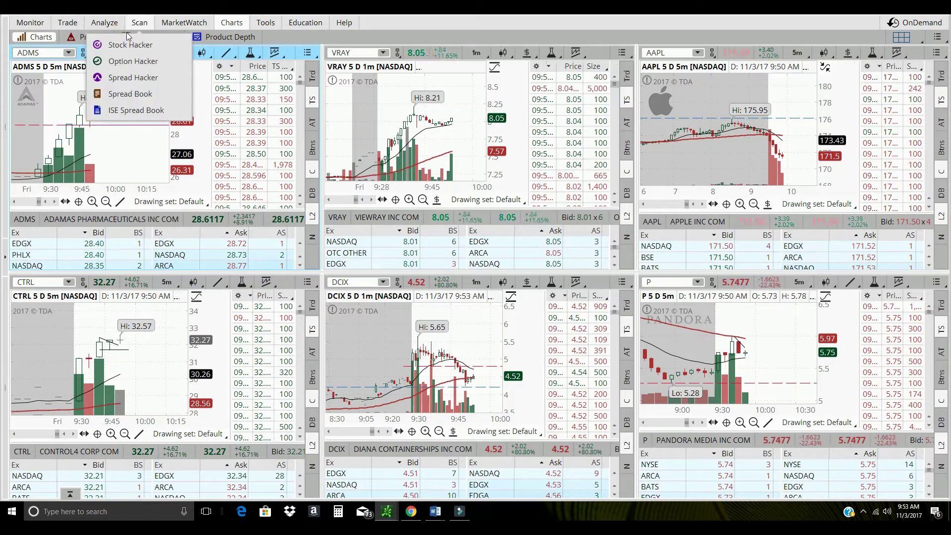
left_click(49, 168)
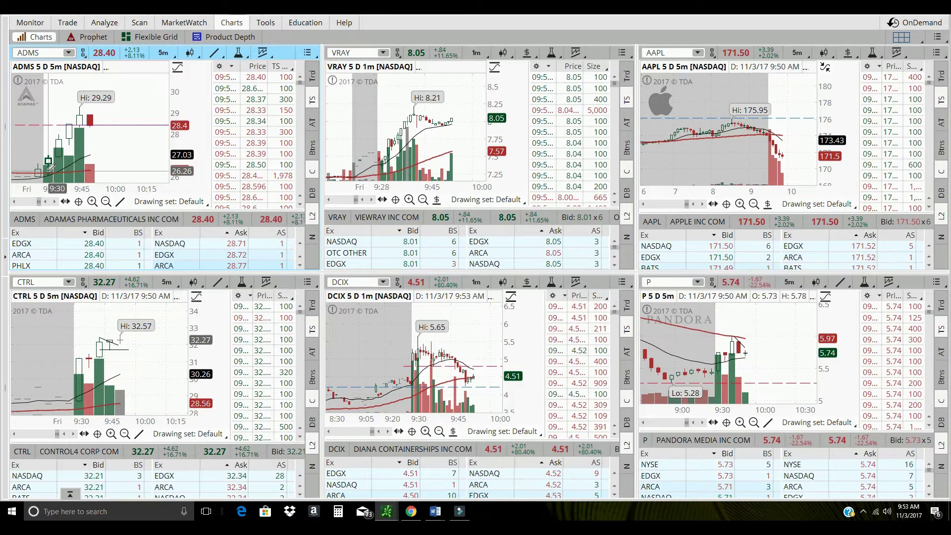
left_click(82, 104)
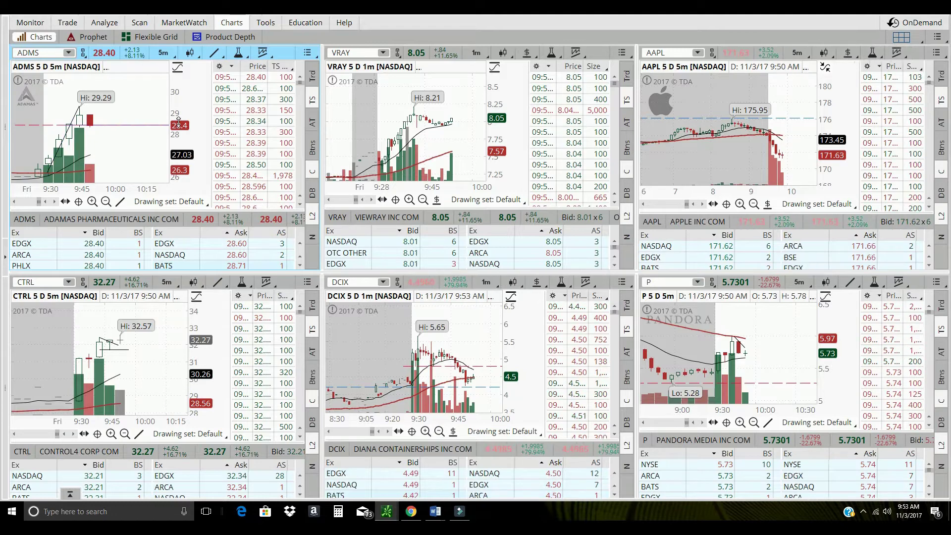
left_click(339, 159)
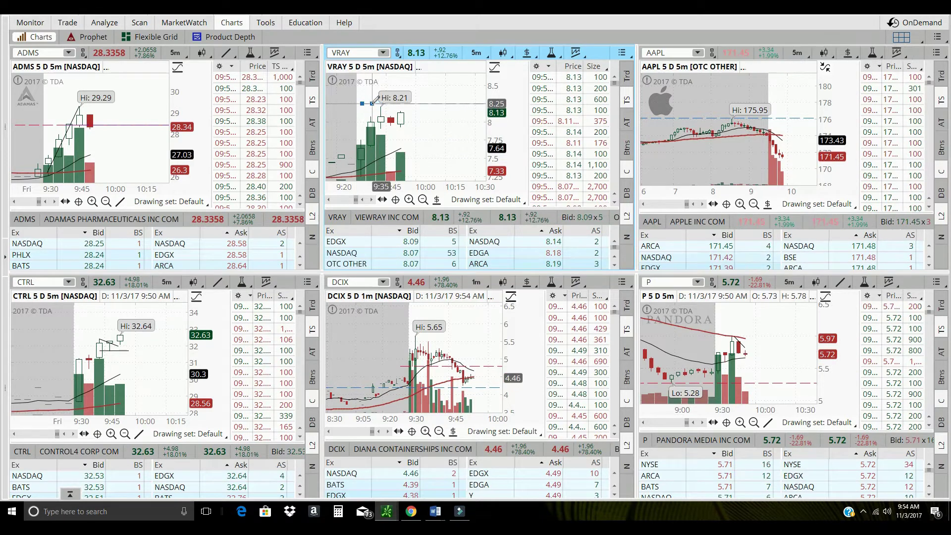
Pick the Trendline tool from the VRAY chart's drawing palette.
left_click(437, 200)
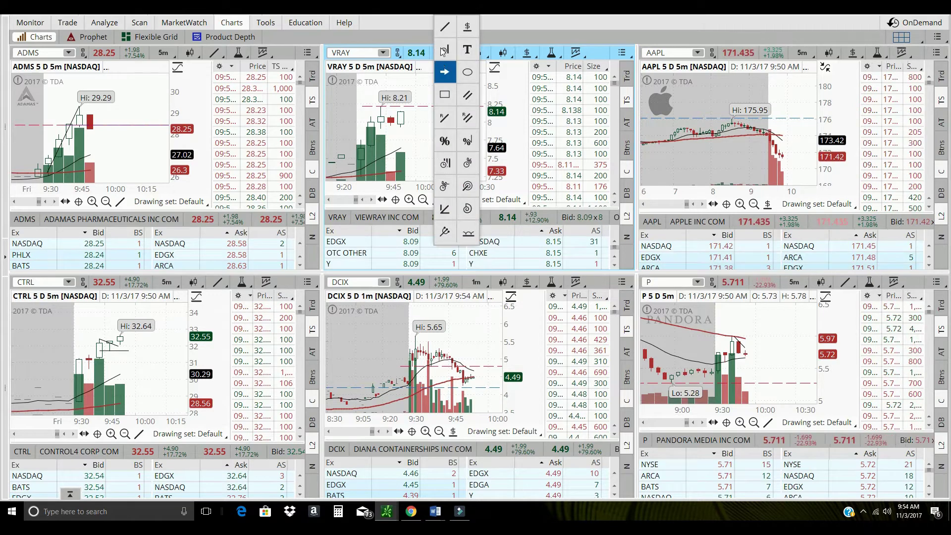
left_click(444, 27)
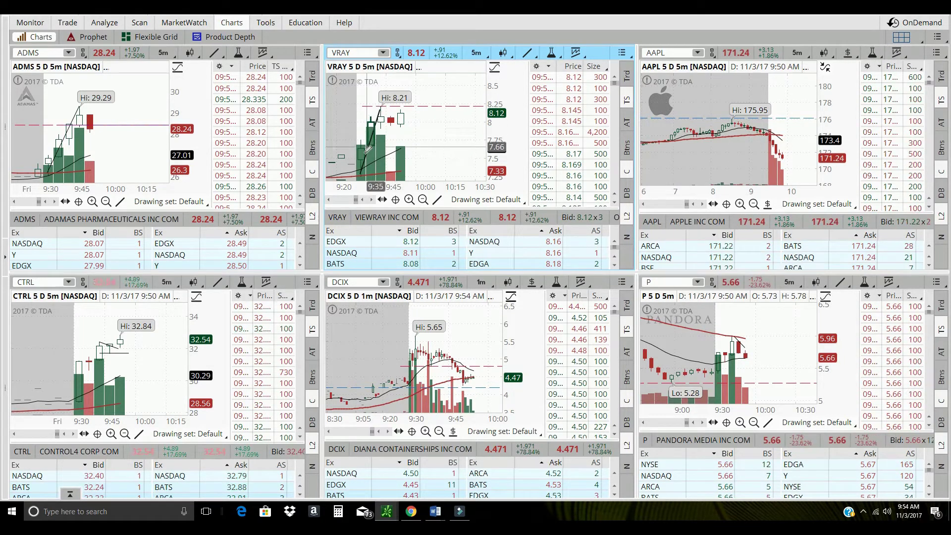
Zoom VRAY into this morning's candles and anchor a trendline from the 8.21 high to the latest bar.
left_click_drag(360, 149, 422, 142)
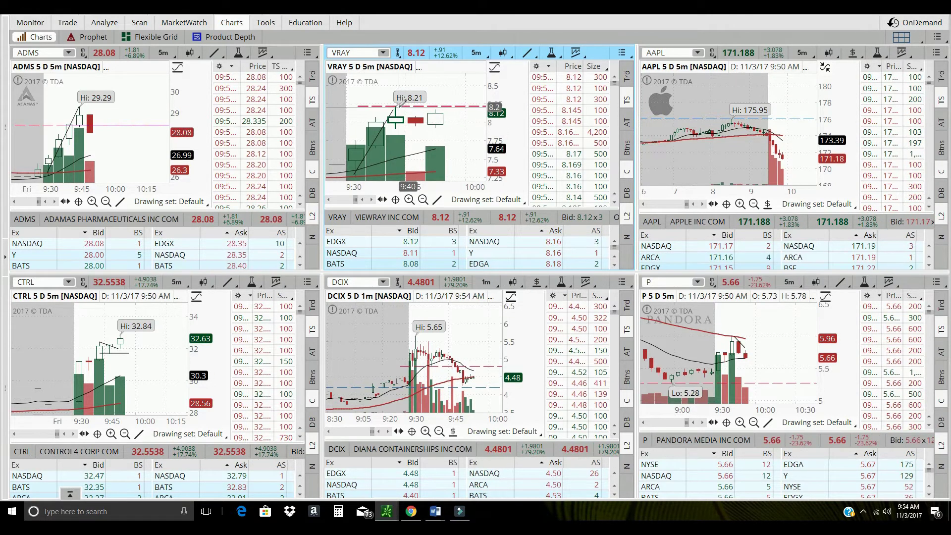
left_click(436, 120)
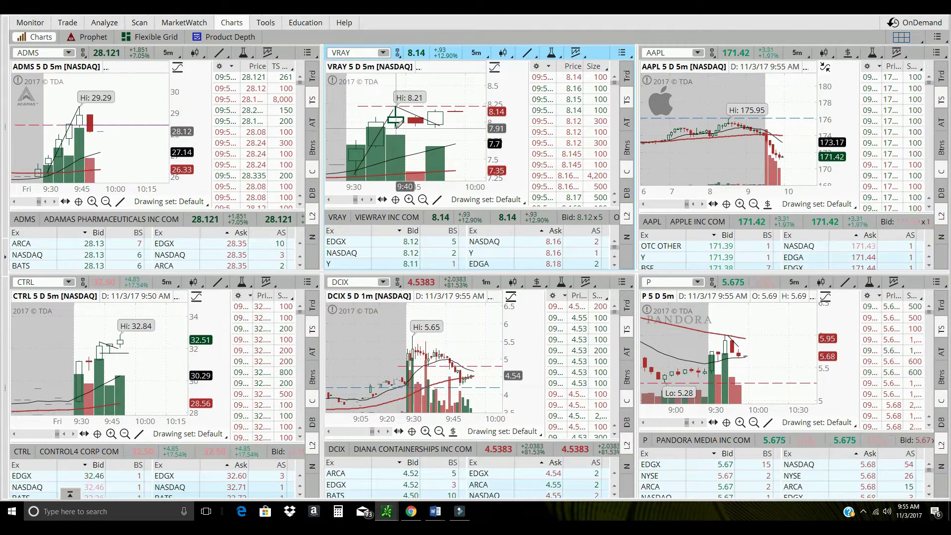
Draw another VRAY line, zoom CTRL into the morning bars and stretch VRAY's price scale.
left_click(394, 128)
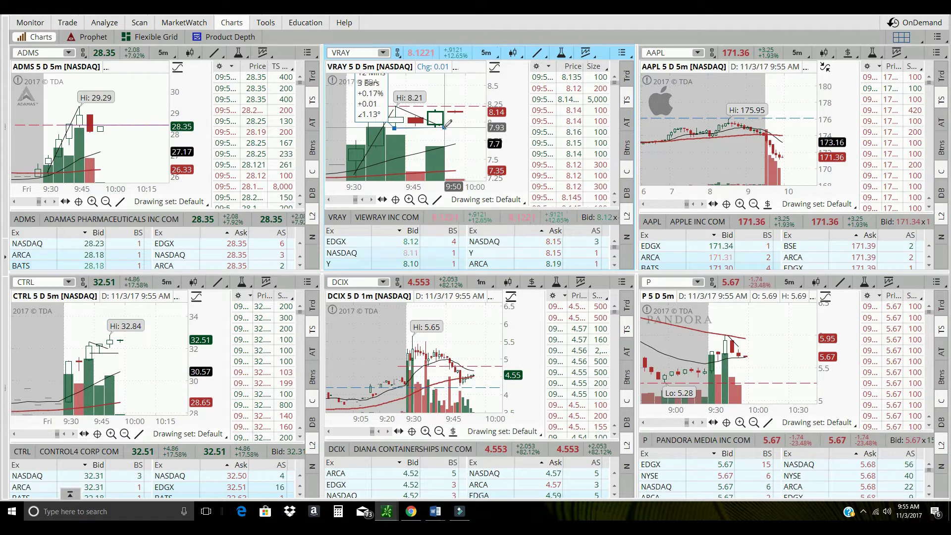
left_click(446, 126)
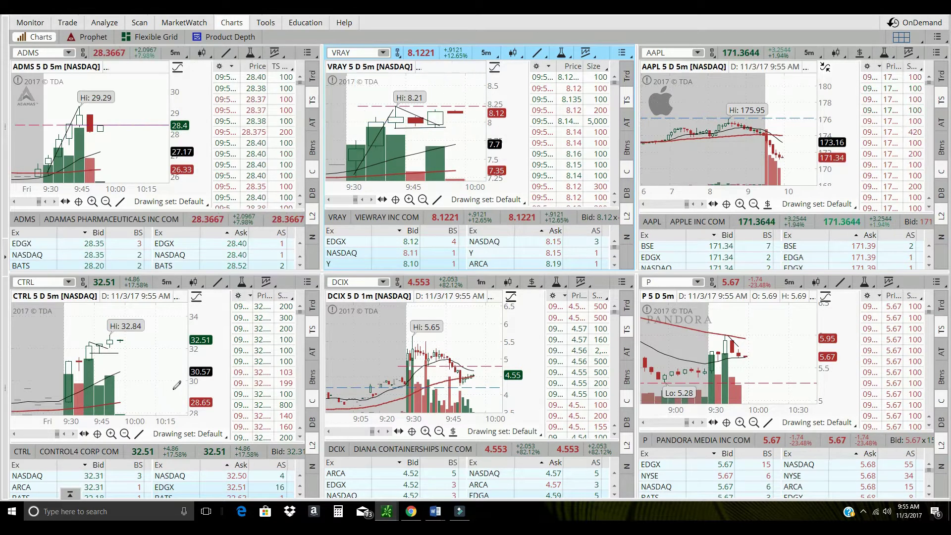
mouse_move(83, 371)
left_mouse_down()
mouse_move(209, 367)
mouse_move(213, 358)
left_mouse_up()
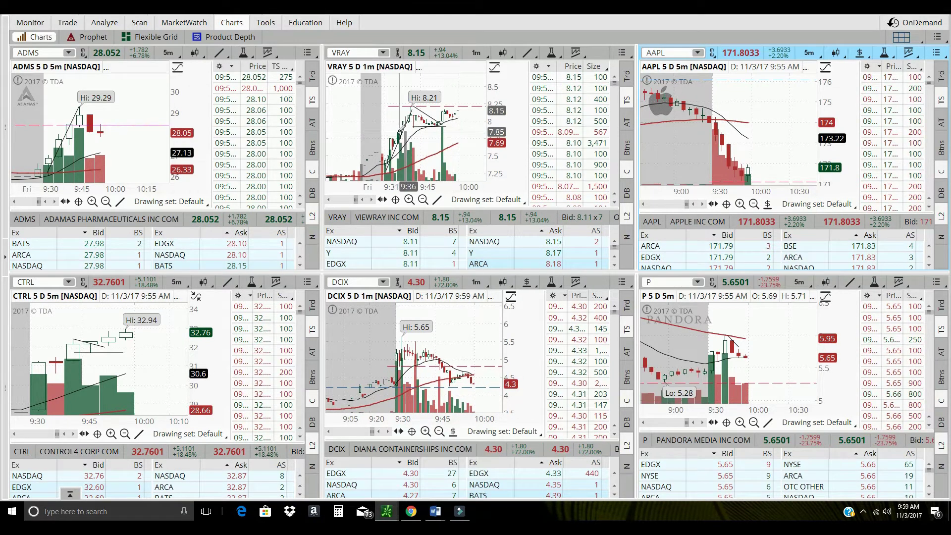
scroll(470, 127, "up", 3)
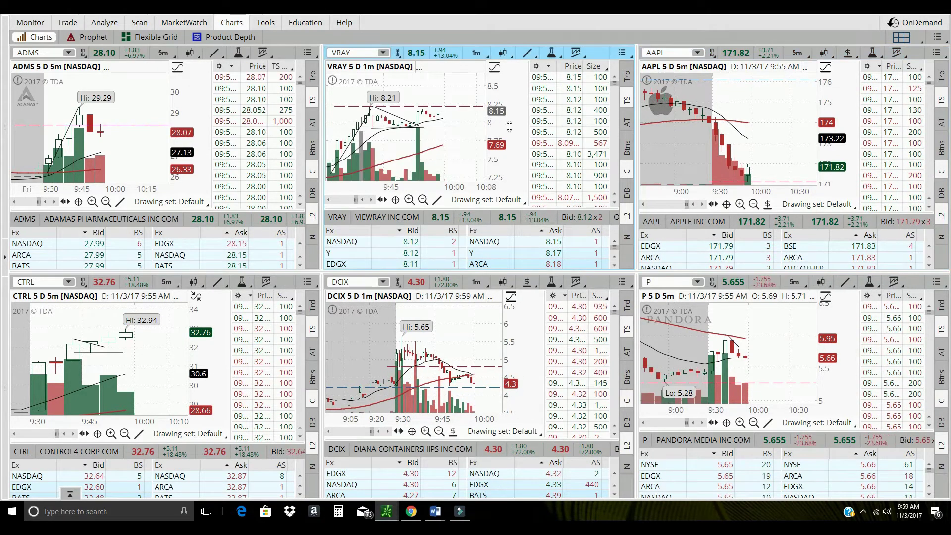
left_click_drag(502, 131, 502, 122)
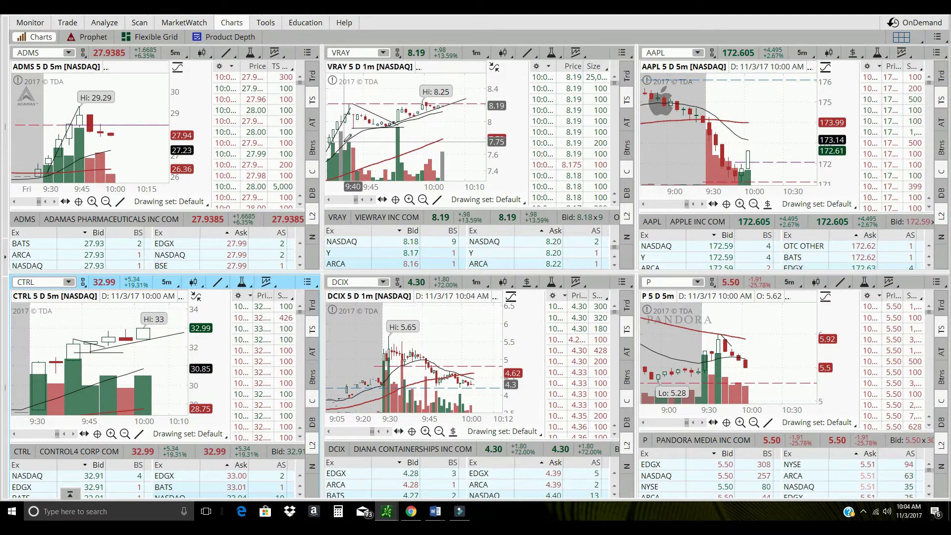
Zoom VRAY in on bars since 9:40 and AAPL on recent candles, then activate the CTRL chart.
left_click_drag(348, 138, 488, 136)
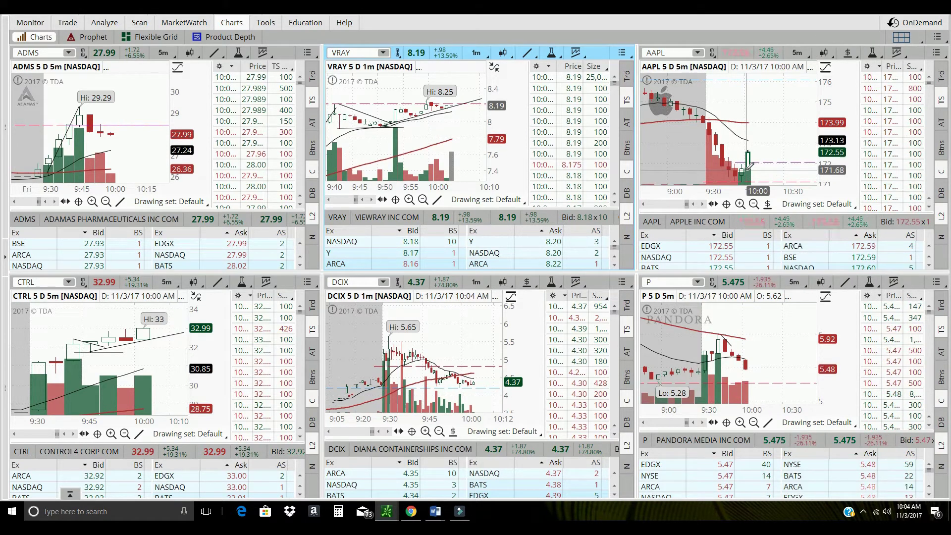
left_click_drag(747, 163, 702, 162)
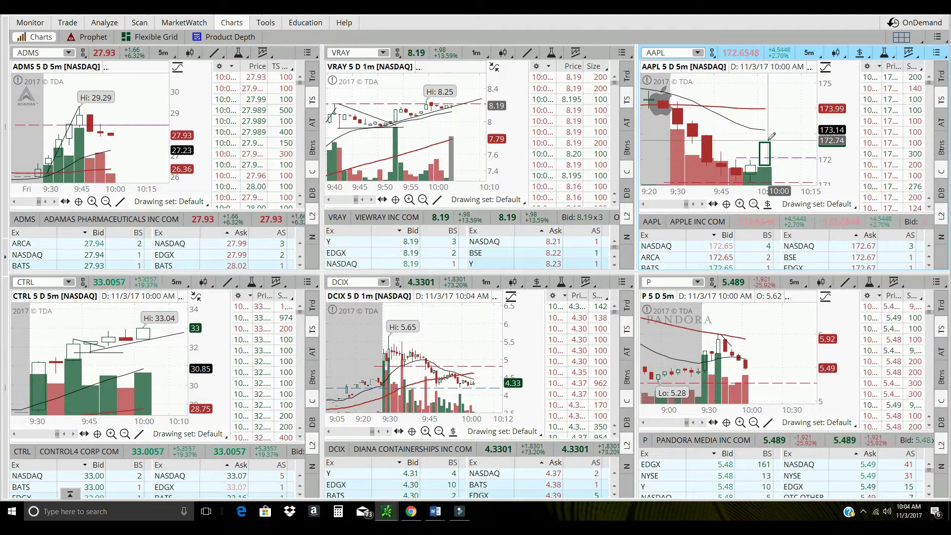
left_click(204, 338)
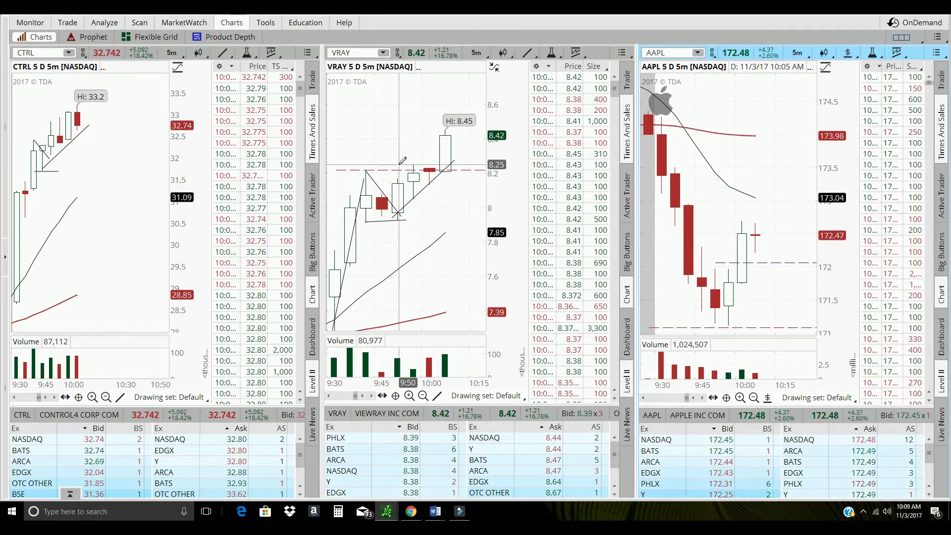
Draw a level line across VRAY's pullback near 8.25.
left_click_drag(399, 163, 483, 163)
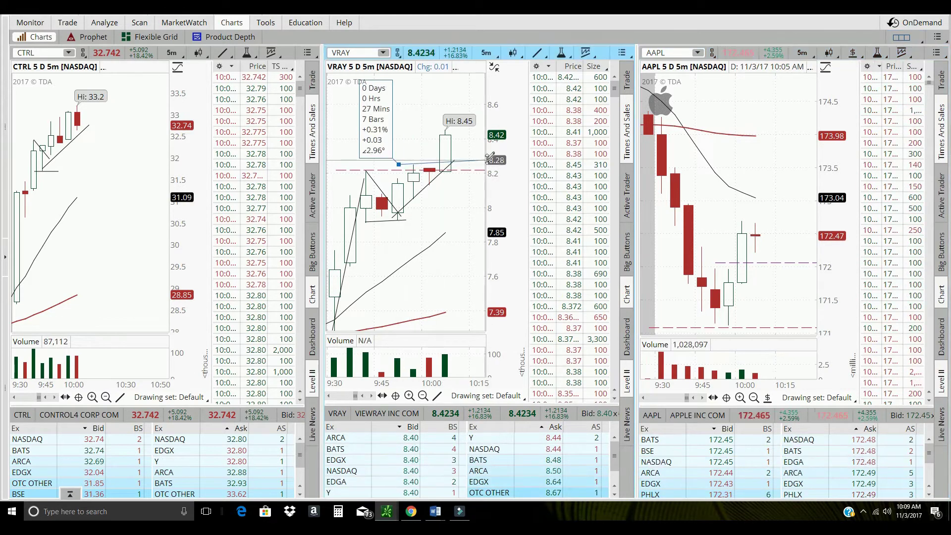
Extend the VRAY level line to the latest bar and colour it dark red.
left_click_drag(485, 160, 489, 162)
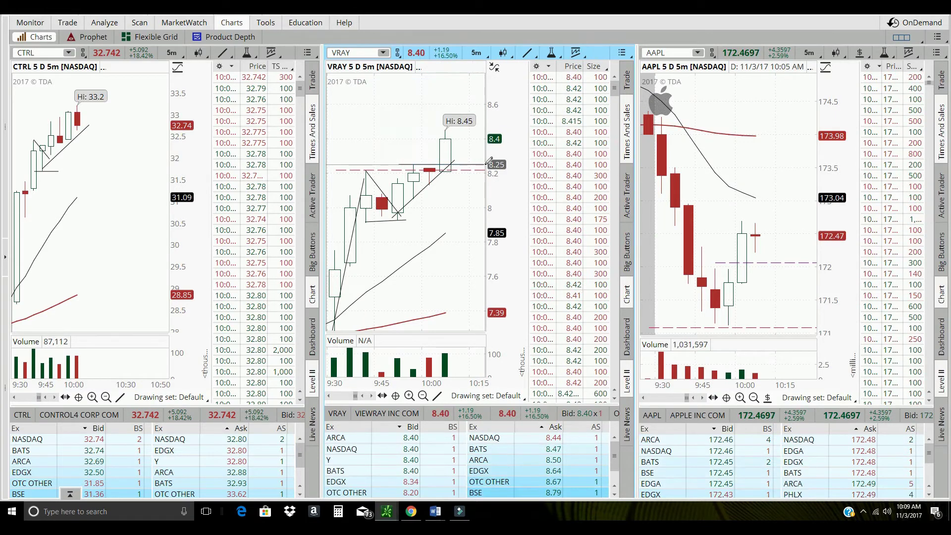
right_click(486, 165)
left_click(518, 183)
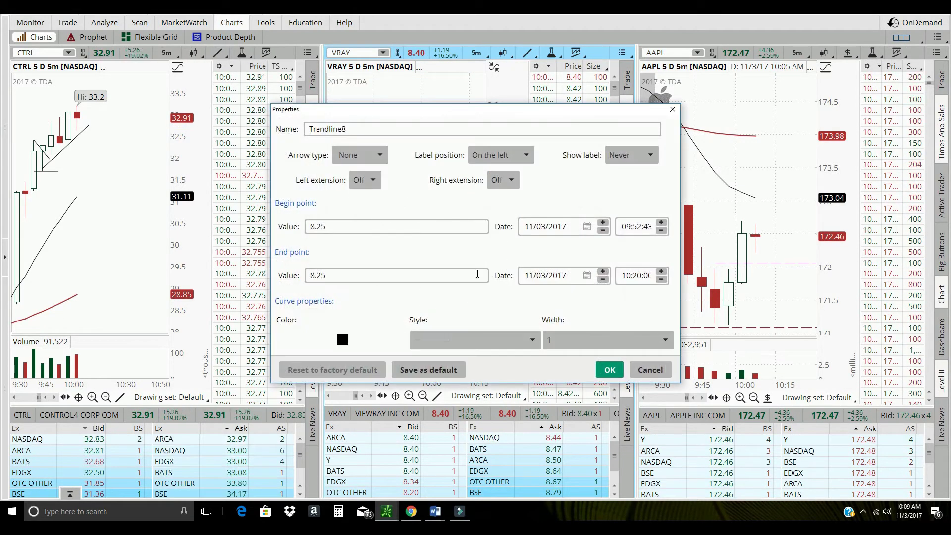
left_click(344, 341)
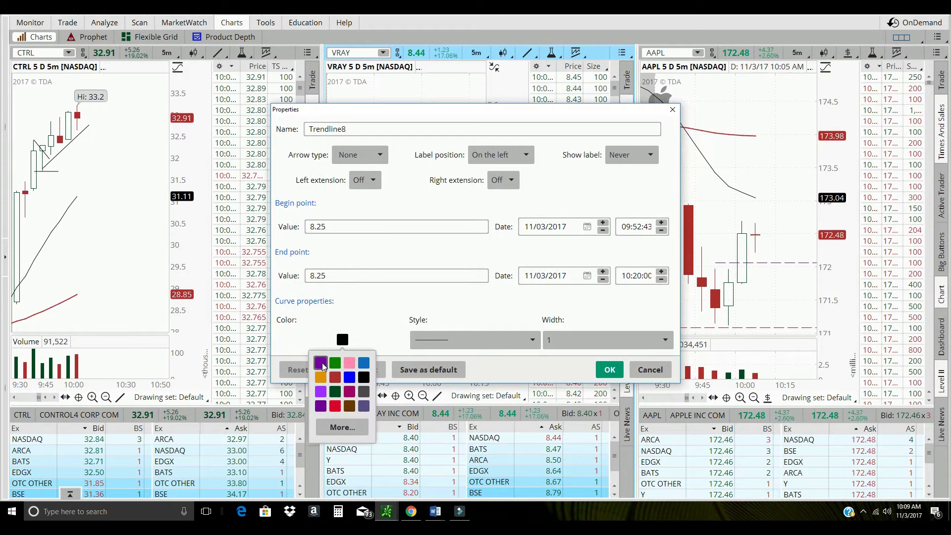
left_click(335, 376)
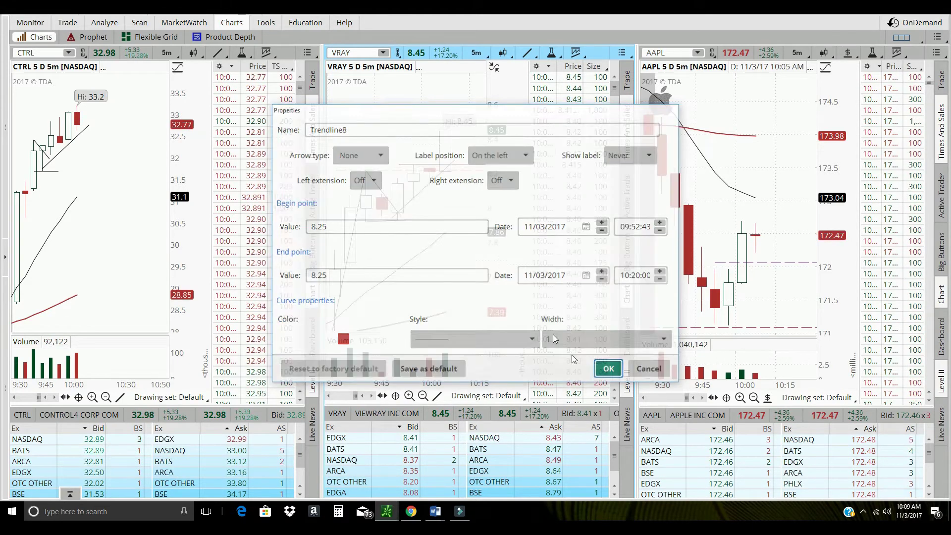
left_click(609, 370)
Turn the dashed 8.22 price level line blue.
right_click(393, 171)
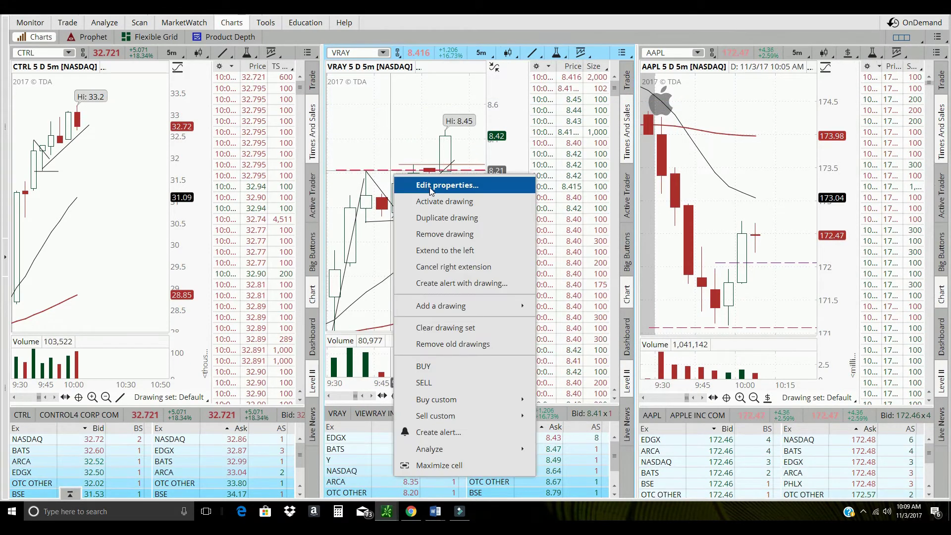
left_click(411, 185)
left_click(342, 339)
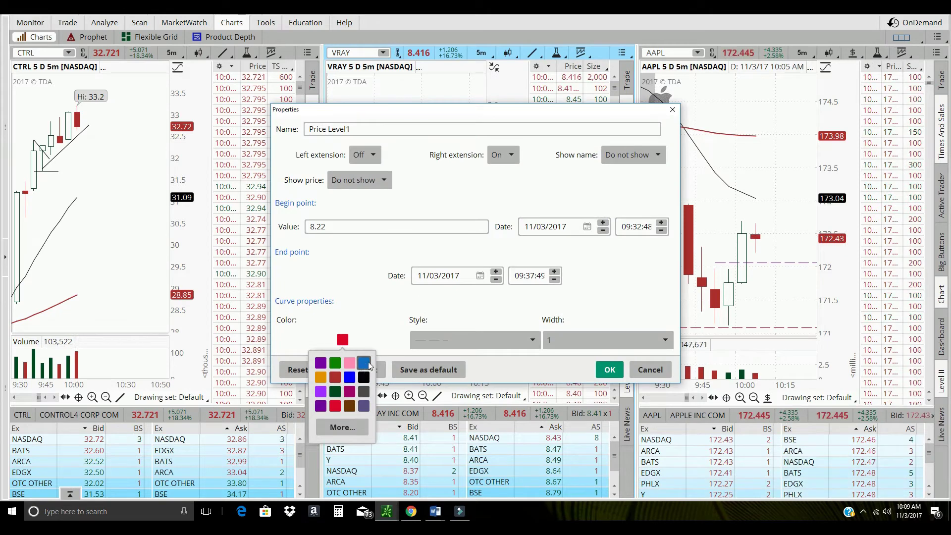
left_click(367, 365)
left_click(610, 369)
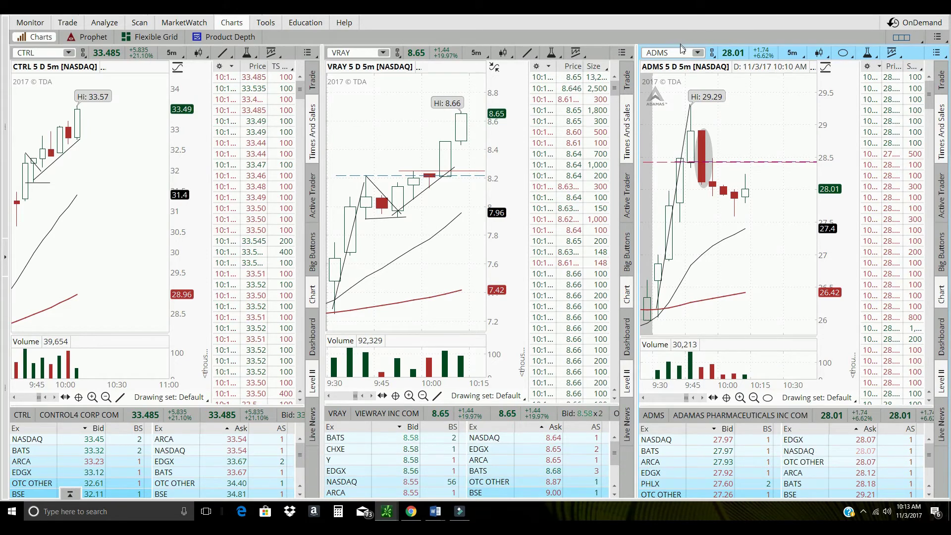
Load AAPL in the right chart, widen its price range to about 168–180, and zoom into this morning.
type("A")
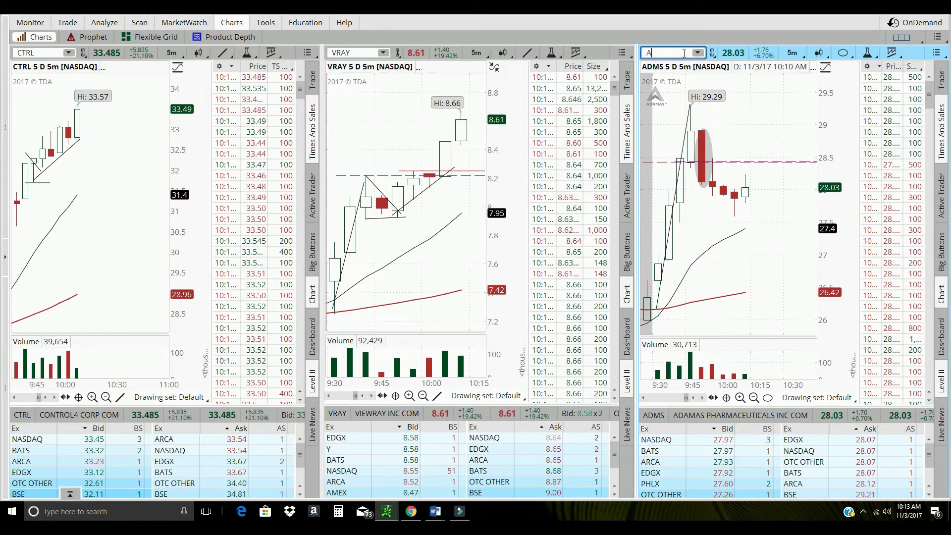
type("PL")
key("Return")
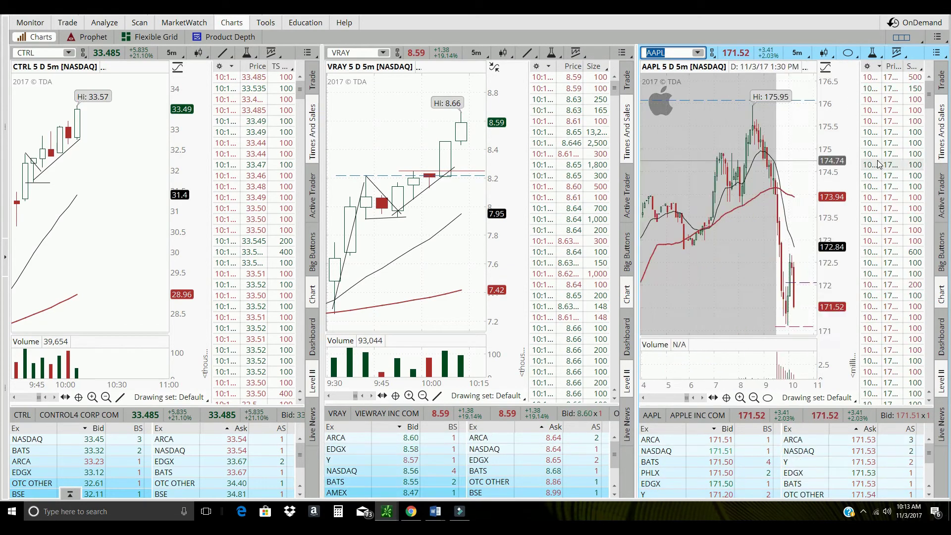
left_click_drag(844, 102, 838, 221)
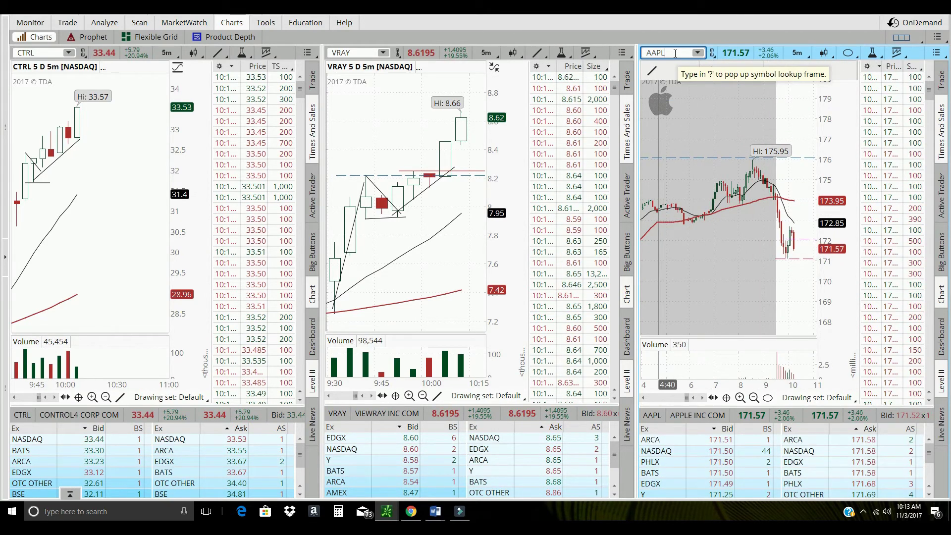
scroll(693, 236, "up", 2)
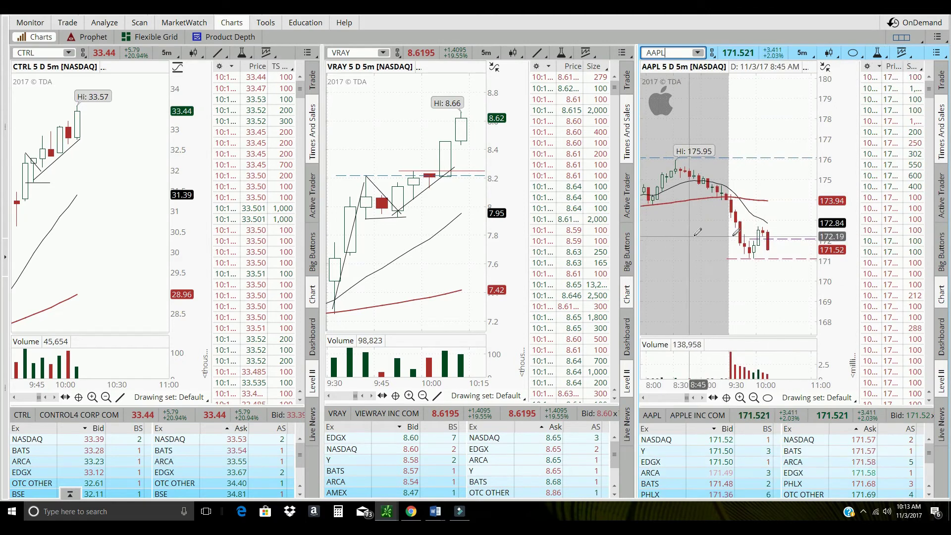
scroll(697, 233, "up", 1)
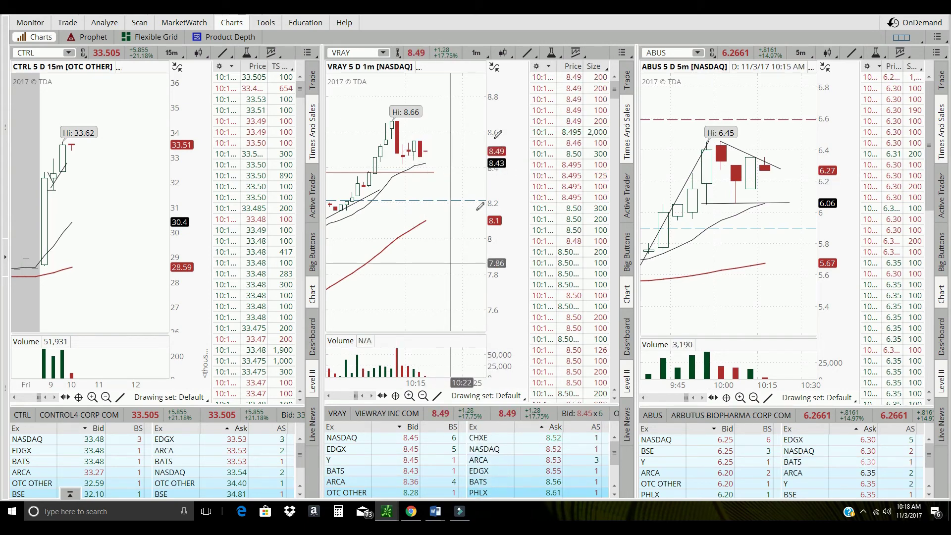
Begin switching the VRAY chart's aggregation back to 5-minute bars.
left_click(478, 55)
Apply 5-minute bars to VRAY, widen its price range, and zoom onto this morning's candles from 9:30.
left_click(485, 119)
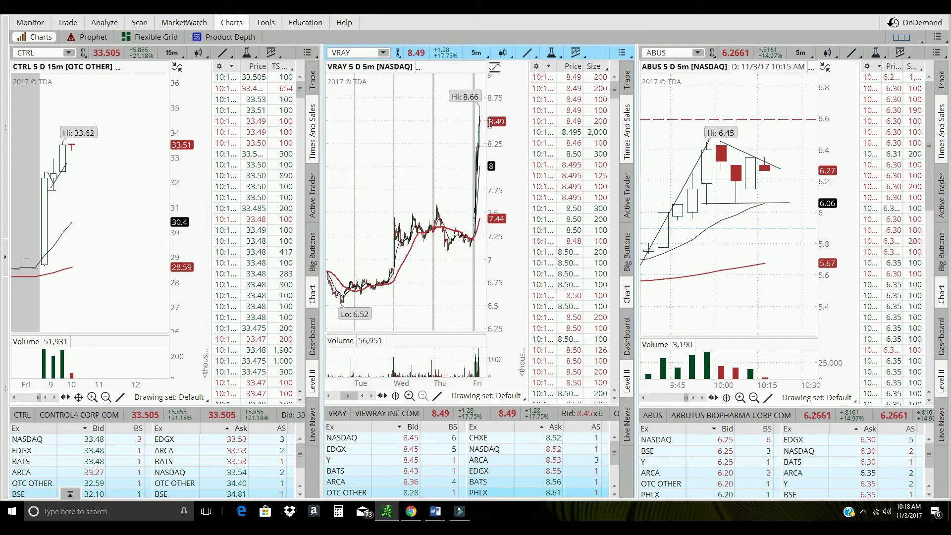
scroll(460, 213, "up", 5)
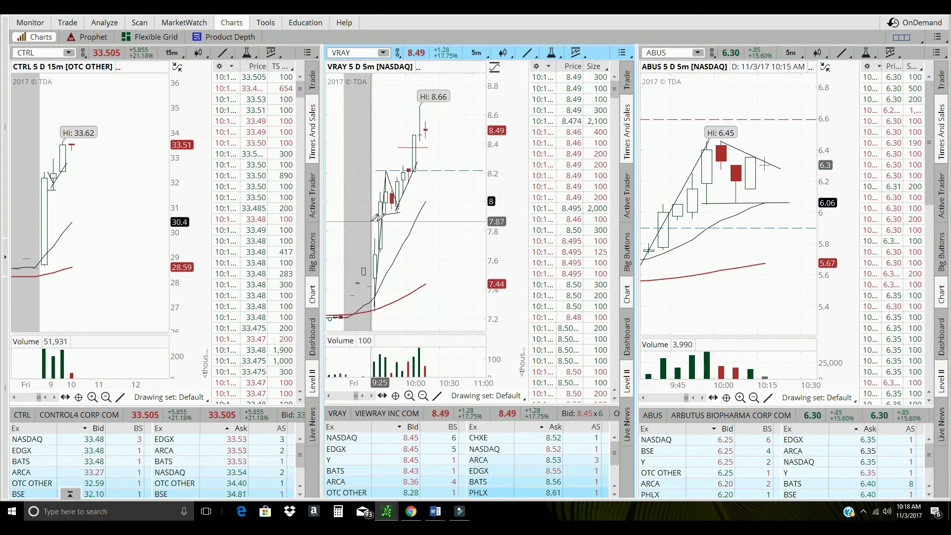
left_click_drag(492, 176, 492, 213)
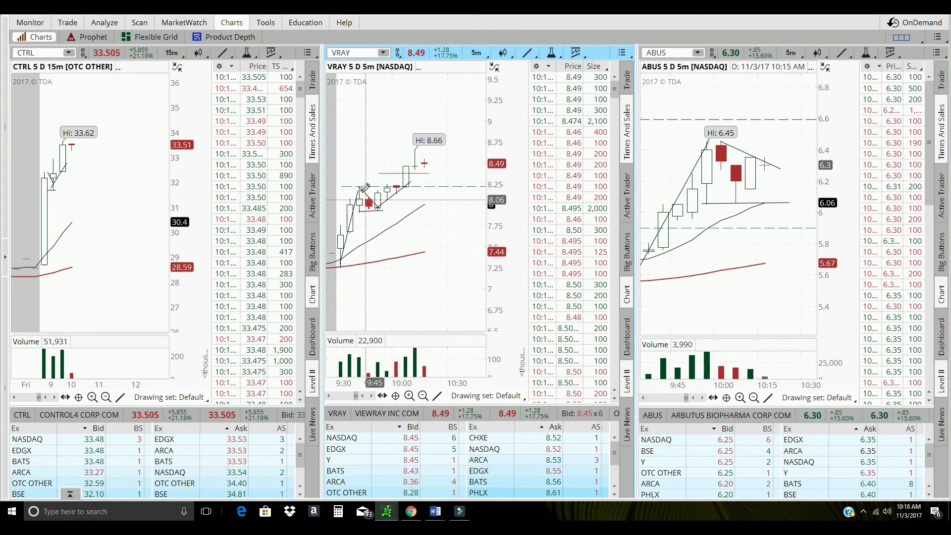
mouse_move(348, 239)
left_mouse_down()
mouse_move(458, 152)
mouse_move(507, 188)
left_mouse_up()
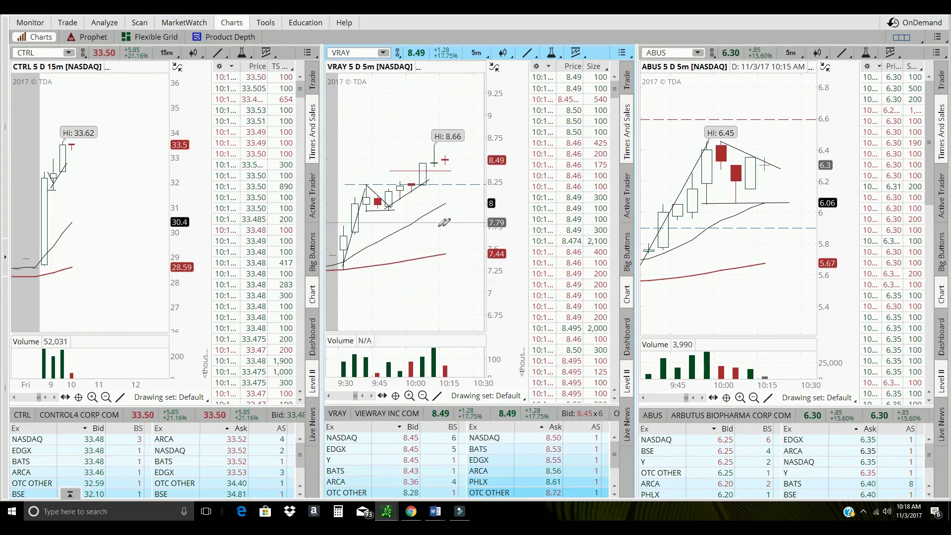